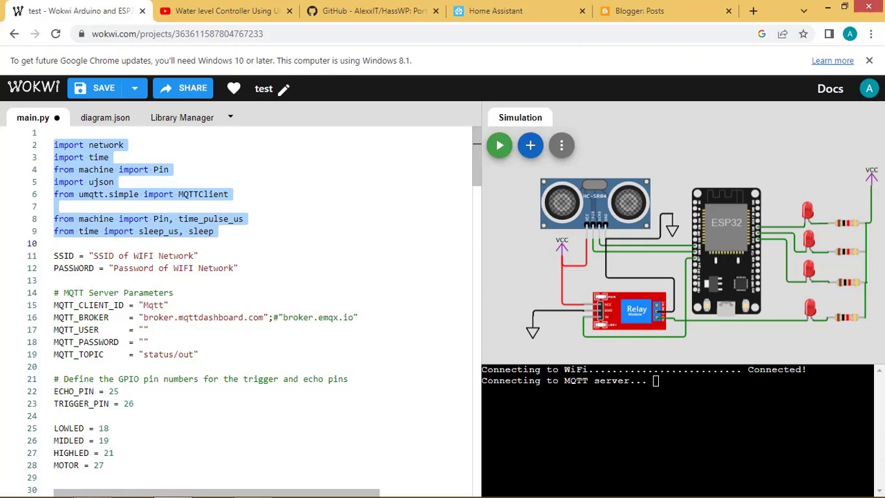
- Examine the Wi-Fi credentials, MQTT server parameters and GPIO pin definitions in main.py
{"action": "key", "text": "ctrl+z"}
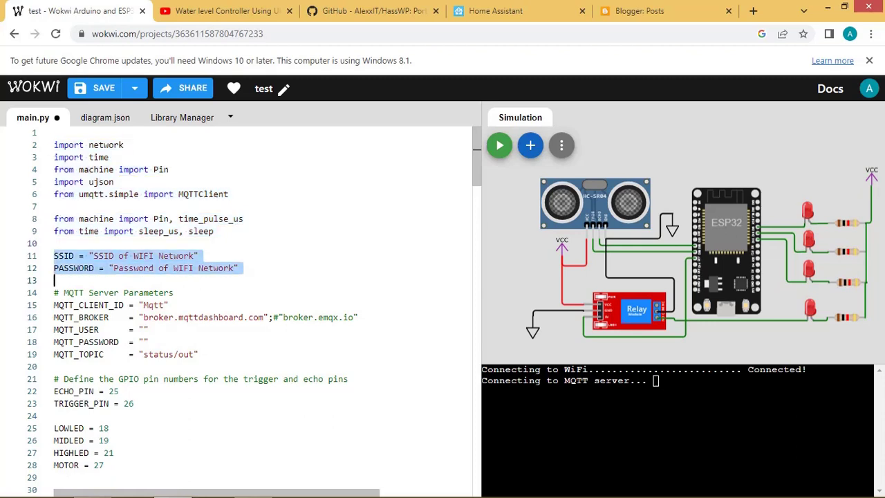
{"action": "left_click", "coordinate": [54, 305]}
{"action": "left_click_drag", "start_coordinate": [53, 305], "coordinate": [54, 366]}
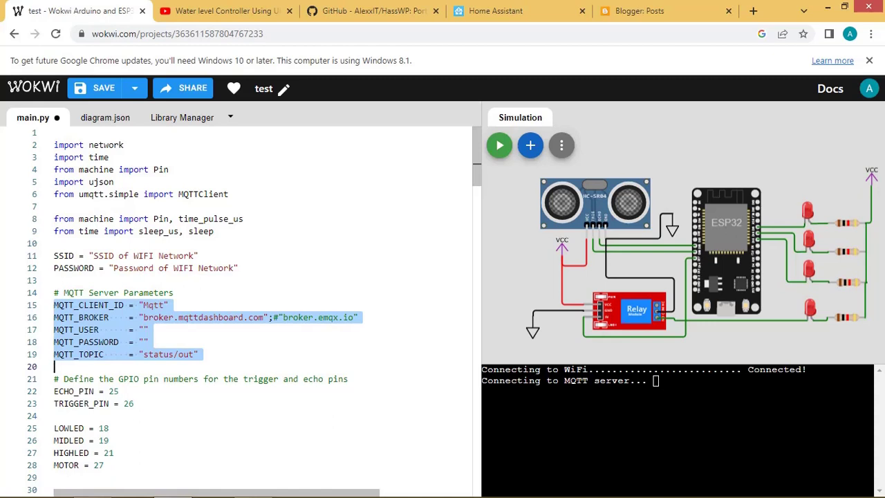
{"action": "left_click_drag", "start_coordinate": [54, 391], "coordinate": [54, 415]}
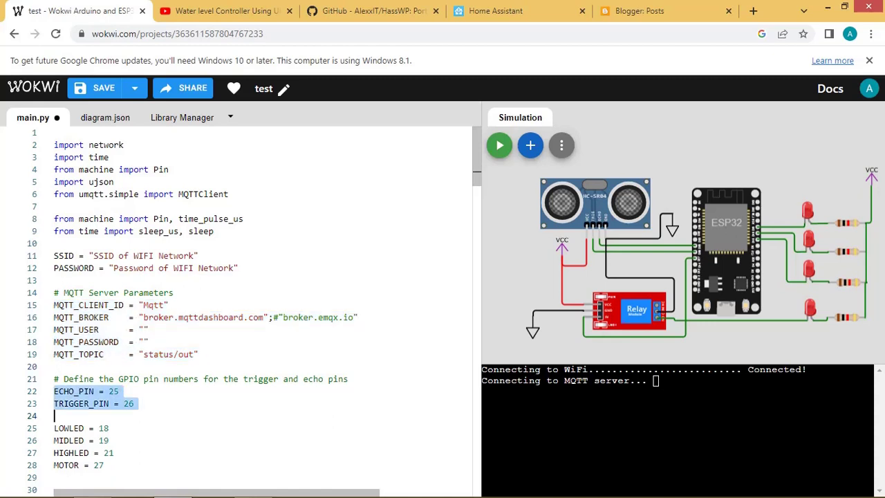
{"action": "left_click", "coordinate": [54, 428]}
{"action": "left_click_drag", "start_coordinate": [54, 428], "coordinate": [54, 465]}
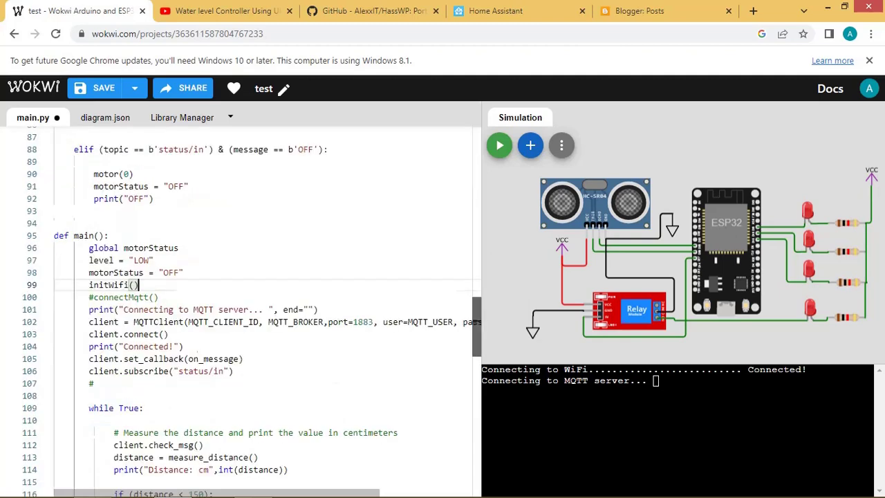
- Examine the MQTT connection code in main() and the ON branch of the on_message function
{"action": "scroll", "coordinate": [249, 311], "scroll_direction": "down", "scroll_amount": 1}
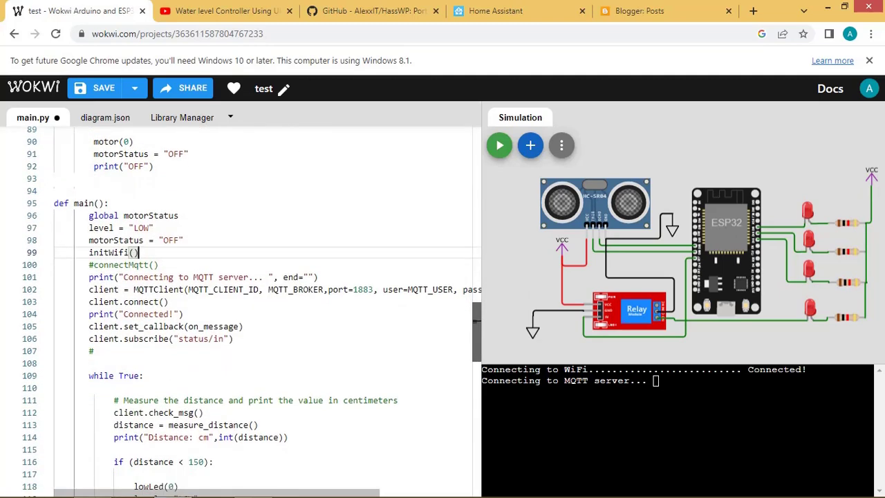
{"action": "left_click_drag", "start_coordinate": [89, 277], "coordinate": [234, 339]}
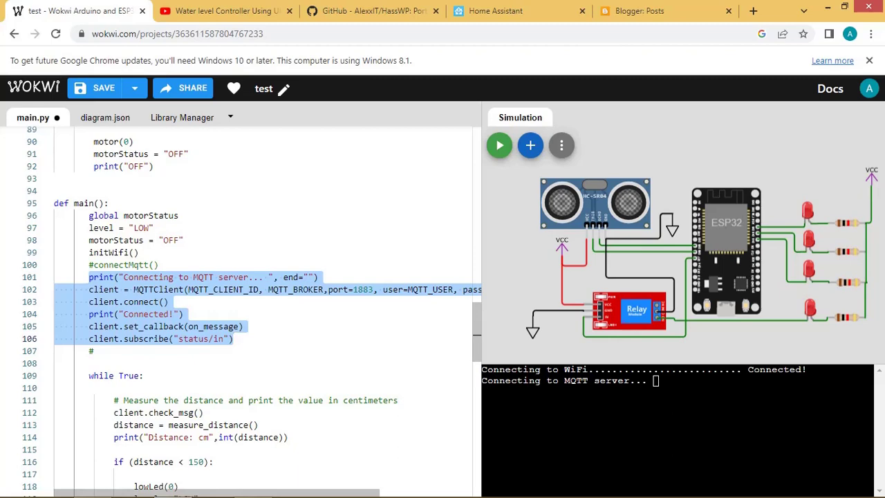
{"action": "scroll", "coordinate": [75, 263], "scroll_direction": "up", "scroll_amount": 8}
{"action": "left_click", "coordinate": [74, 263]}
{"action": "key", "text": "shift+Down"}
{"action": "key", "text": "shift+Down"}
{"action": "key", "text": "shift+Down"}
{"action": "key", "text": "shift+Down"}
{"action": "key", "text": "shift+Down"}
{"action": "key", "text": "shift+Down"}
{"action": "key", "text": "shift+Down"}
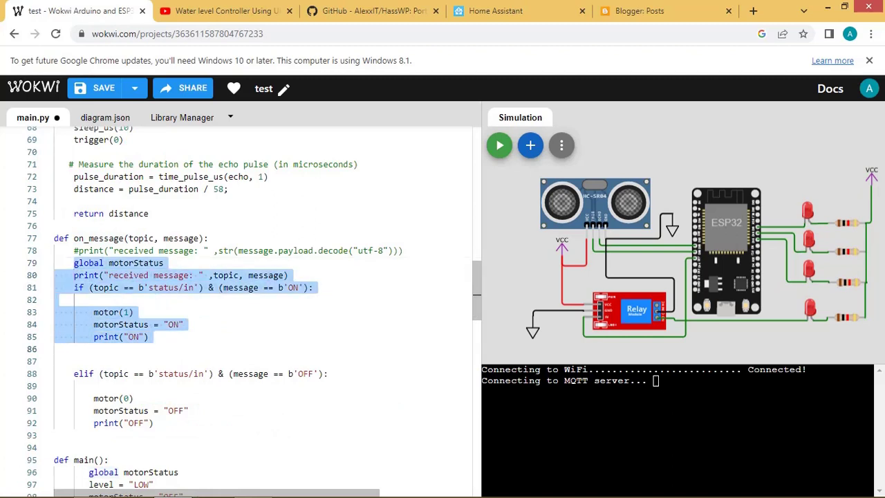
- Examine the message check and distance call in the while loop, plus the measure_distance function
{"action": "scroll", "coordinate": [263, 311], "scroll_direction": "down", "scroll_amount": 11}
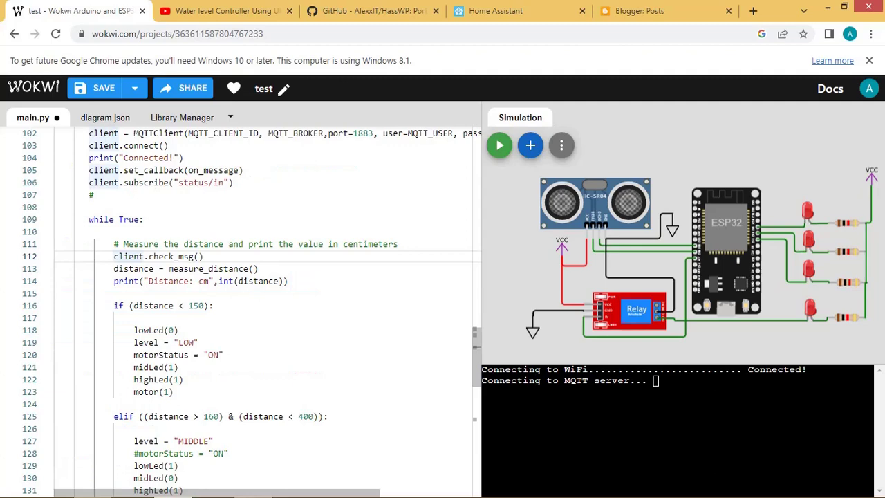
{"action": "left_click_drag", "start_coordinate": [113, 255], "coordinate": [258, 269]}
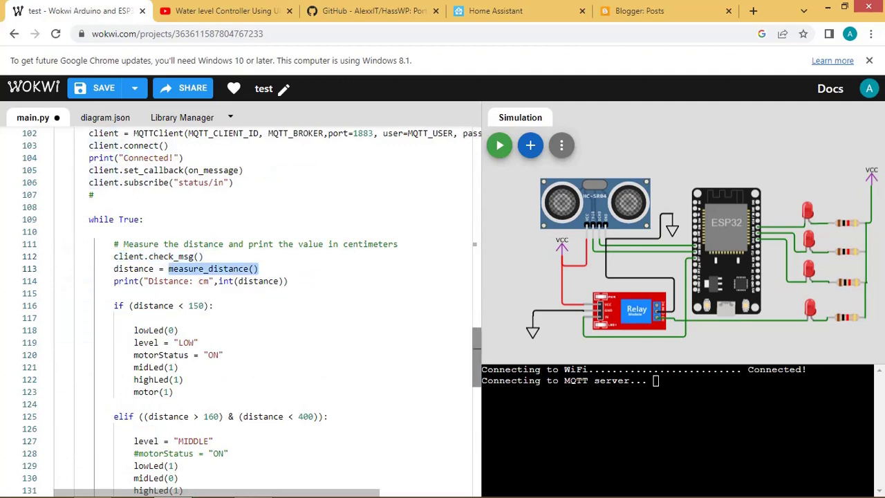
{"action": "scroll", "coordinate": [258, 269], "scroll_direction": "up", "scroll_amount": 10}
{"action": "scroll", "coordinate": [258, 269], "scroll_direction": "up", "scroll_amount": 1}
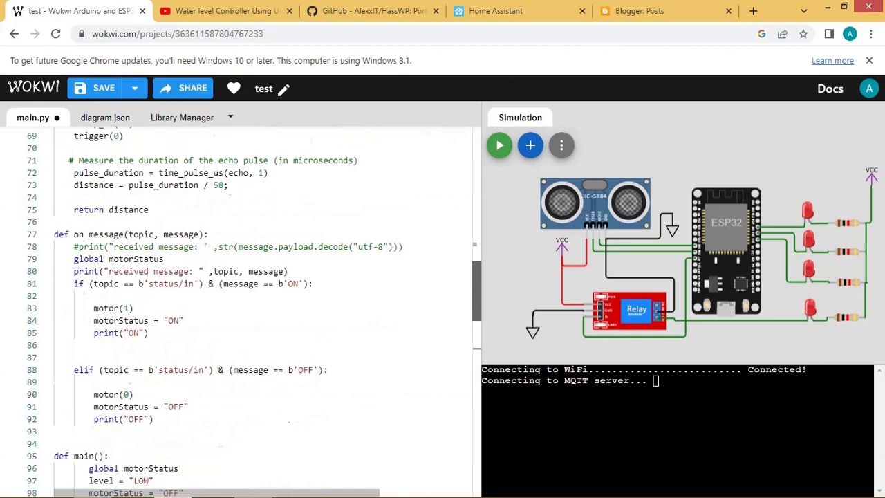
{"action": "scroll", "coordinate": [255, 311], "scroll_direction": "up", "scroll_amount": 4}
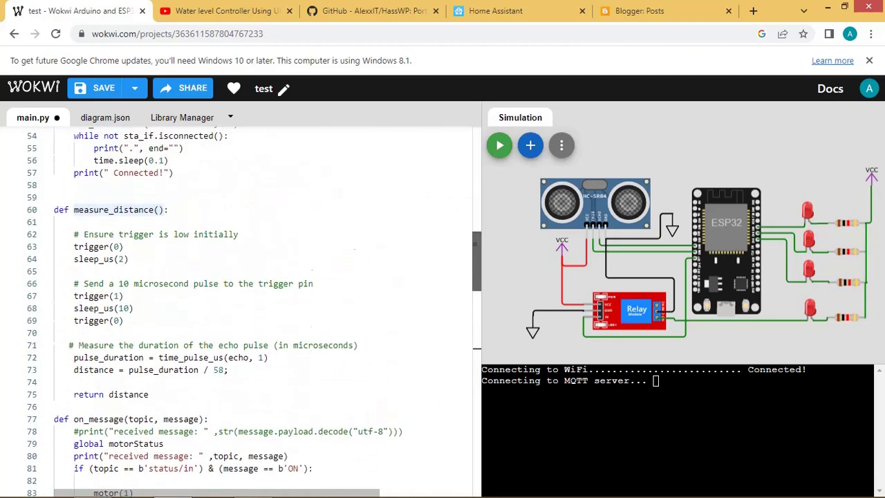
{"action": "scroll", "coordinate": [255, 312], "scroll_direction": "down", "scroll_amount": 1}
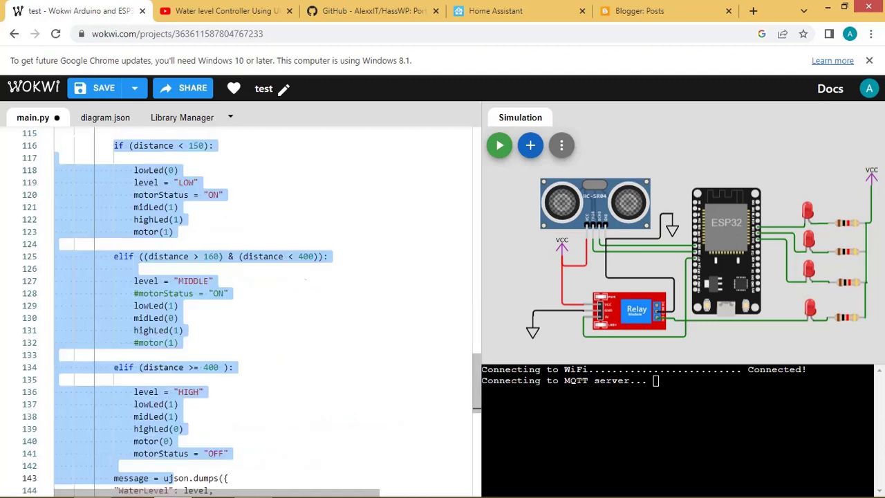
- Examine the water level conditions, the ujson message and the client.publish line at the end of the loop
{"action": "left_click_drag", "start_coordinate": [173, 441], "coordinate": [229, 453]}
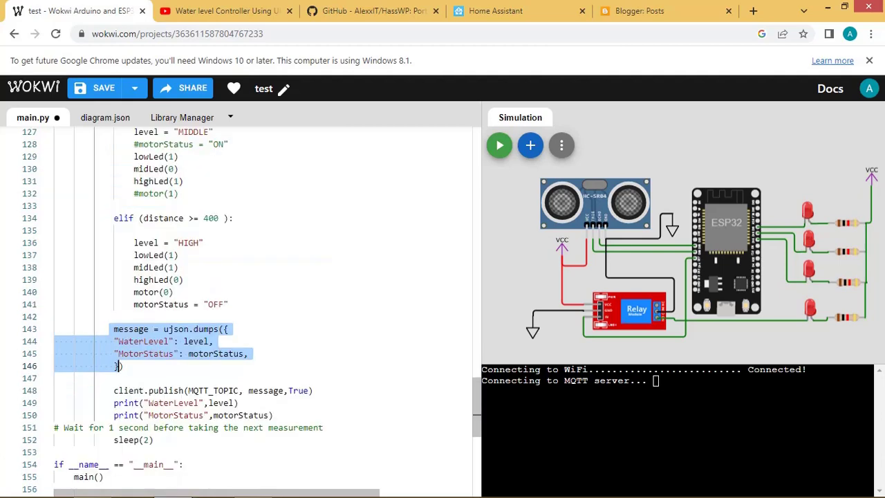
{"action": "left_click", "coordinate": [129, 390]}
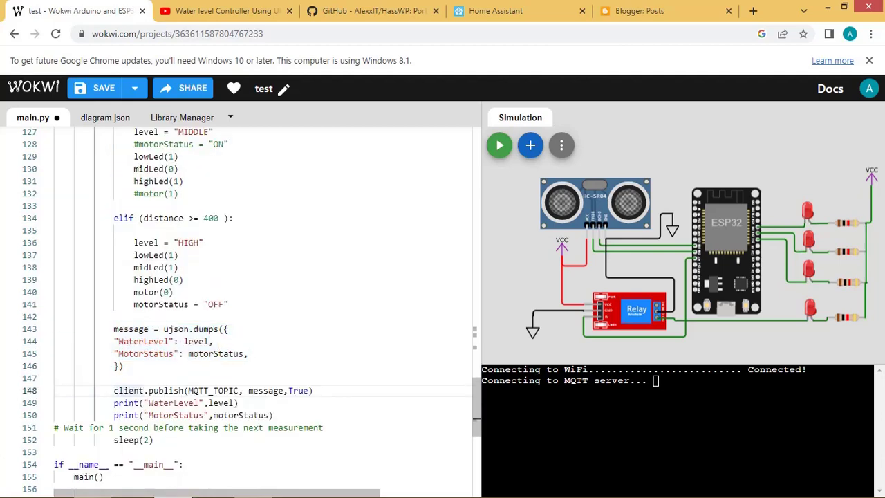
{"action": "key", "text": "Home"}
{"action": "key", "text": "shift+End"}
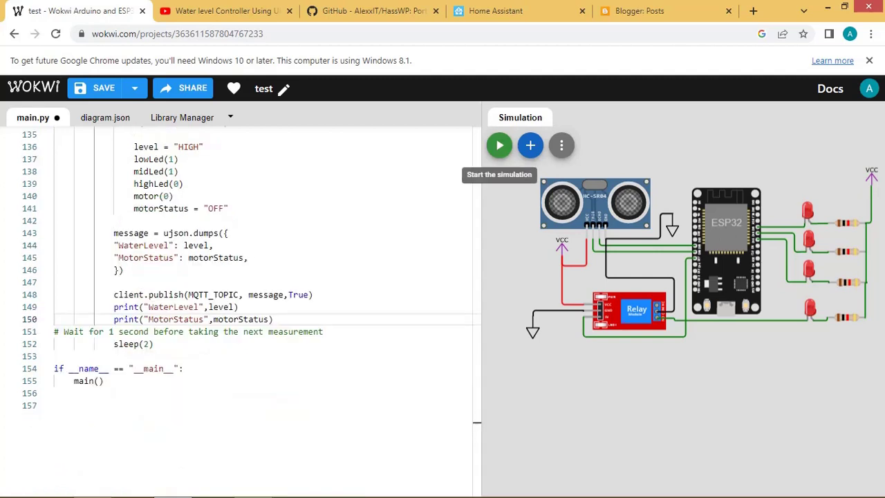
- Start the simulation of the ESP32 water level circuit
{"action": "left_click", "coordinate": [500, 145]}
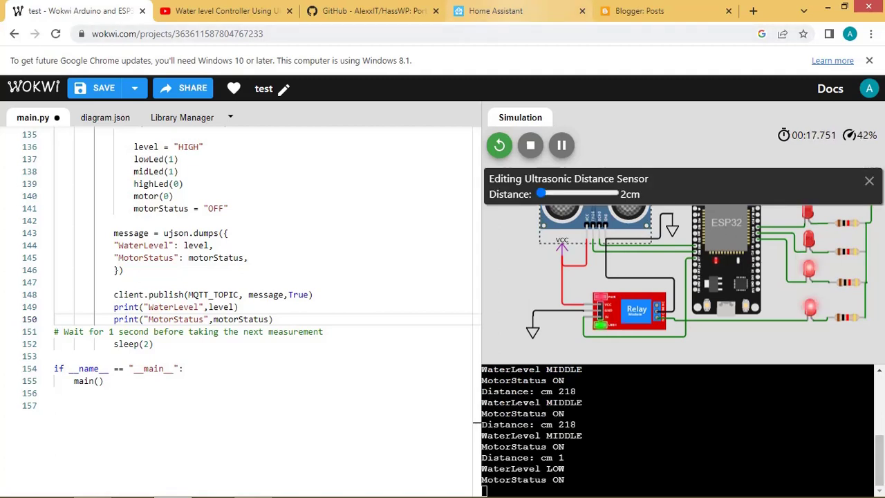
- View the Home Assistant login page and the file list and README of the HassWP GitHub repository
{"action": "mouse_move", "coordinate": [512, 11]}
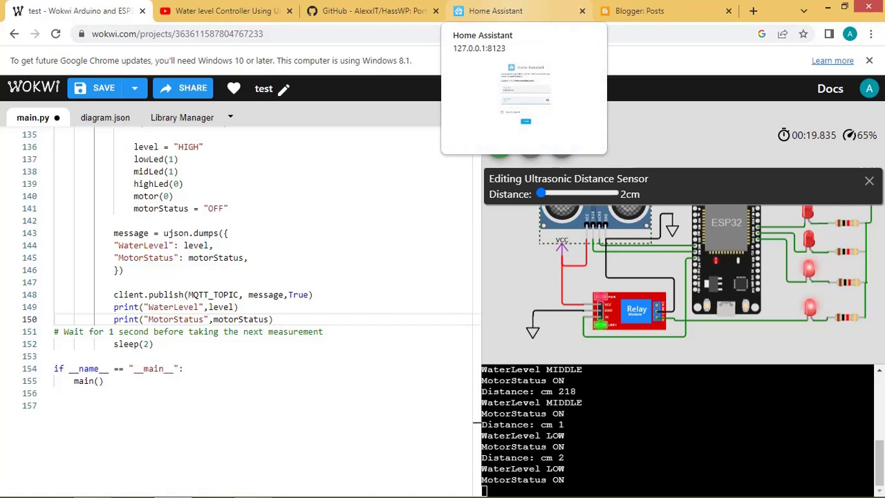
{"action": "left_click", "coordinate": [512, 10]}
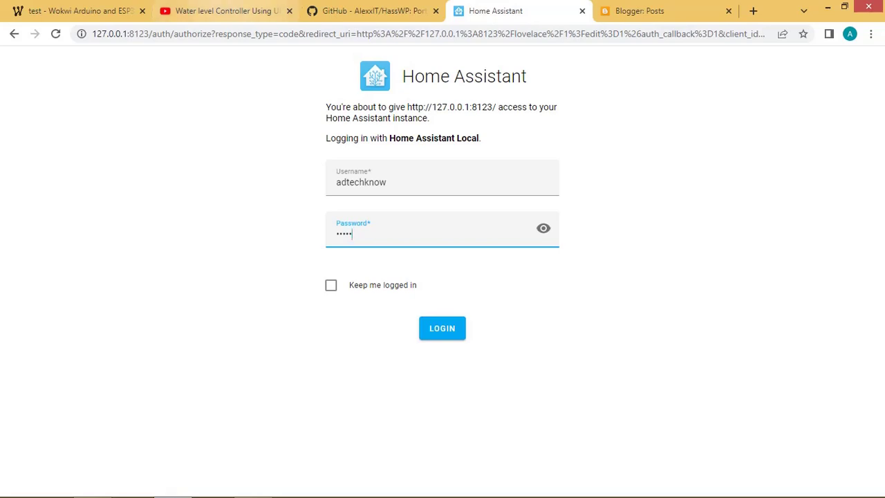
{"action": "left_click", "coordinate": [373, 11]}
{"action": "scroll", "coordinate": [332, 311], "scroll_direction": "down", "scroll_amount": 3}
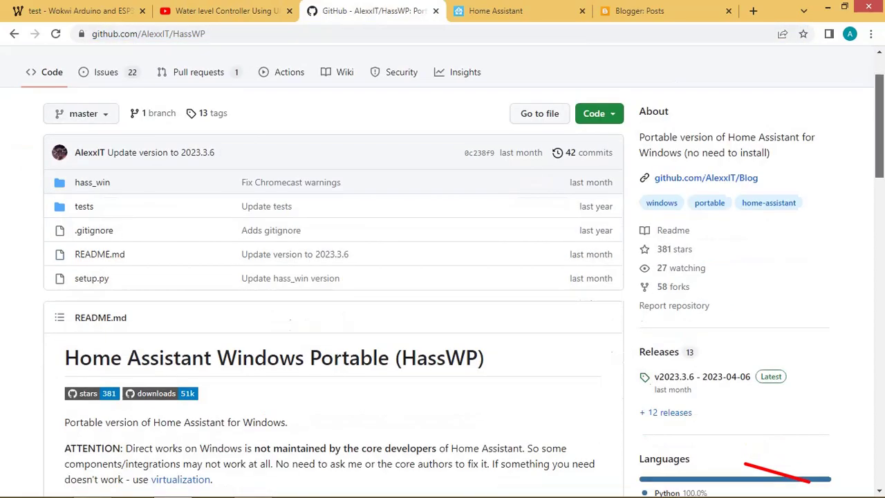
- Return to the Home Assistant login page and log in with the credentials already filled in
{"action": "key", "text": "ctrl+Tab"}
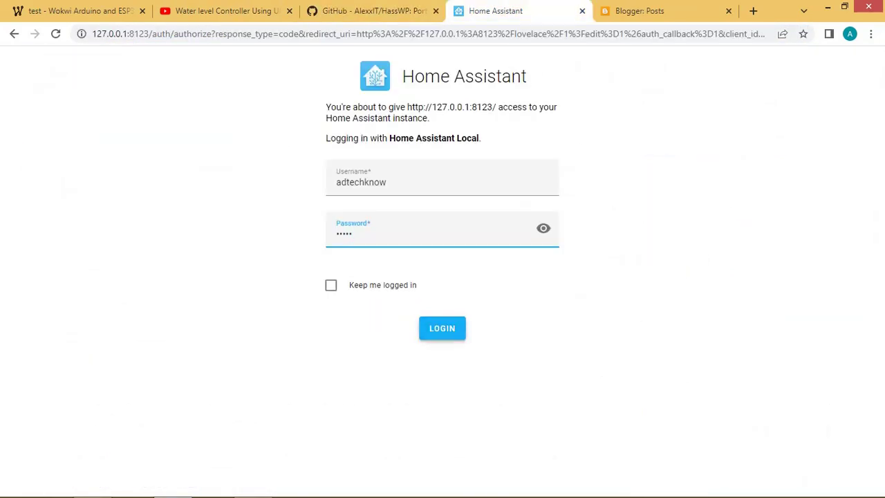
{"action": "key", "text": "Return"}
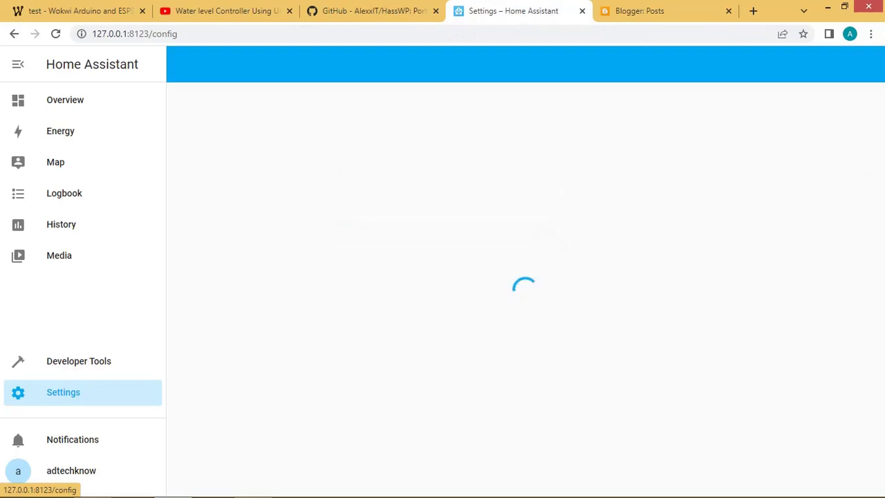
- Add the MQTT integration in Home Assistant with broker.mqttdashboard.com as its broker
{"action": "left_click", "coordinate": [443, 167]}
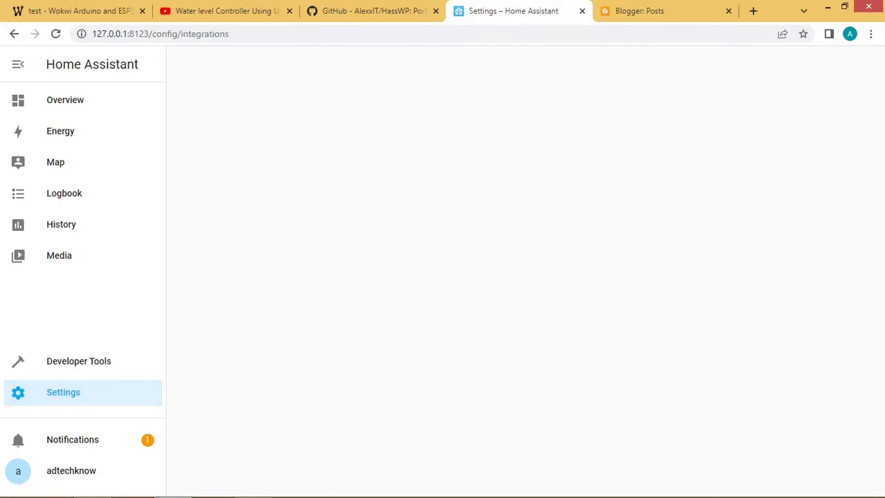
{"action": "left_click", "coordinate": [814, 470]}
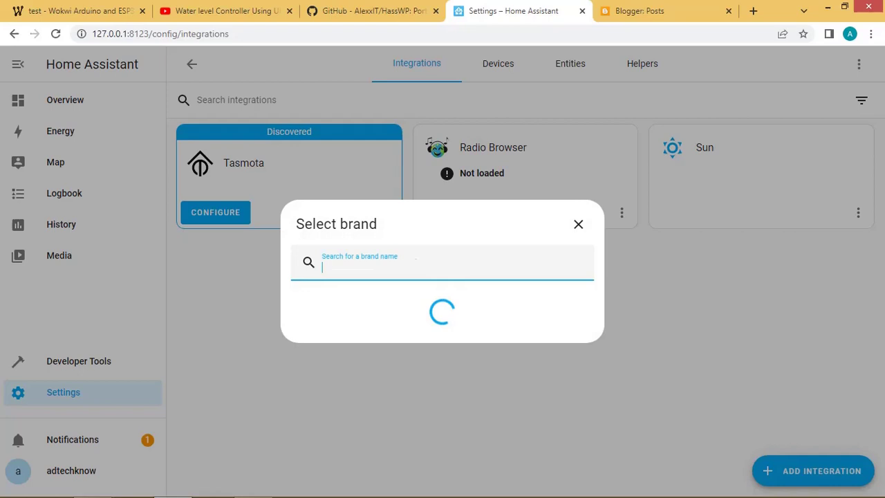
{"action": "type", "text": "mq"}
{"action": "key", "text": "Return"}
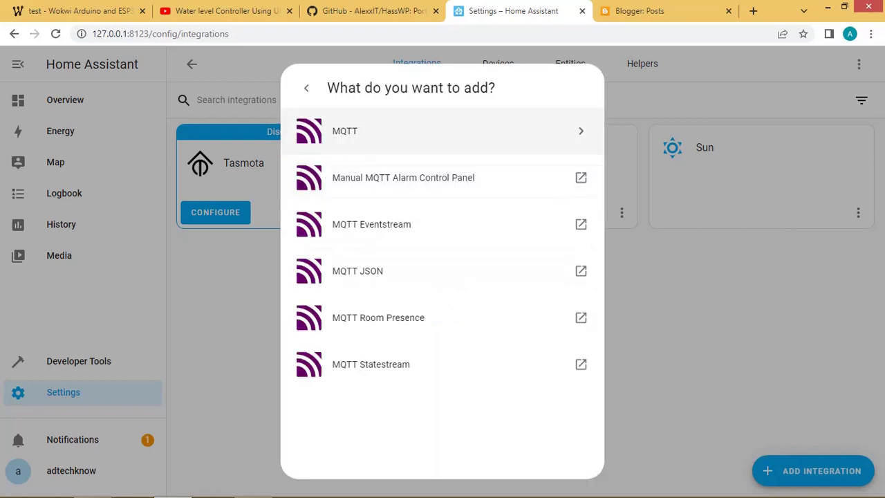
{"action": "left_click", "coordinate": [443, 131]}
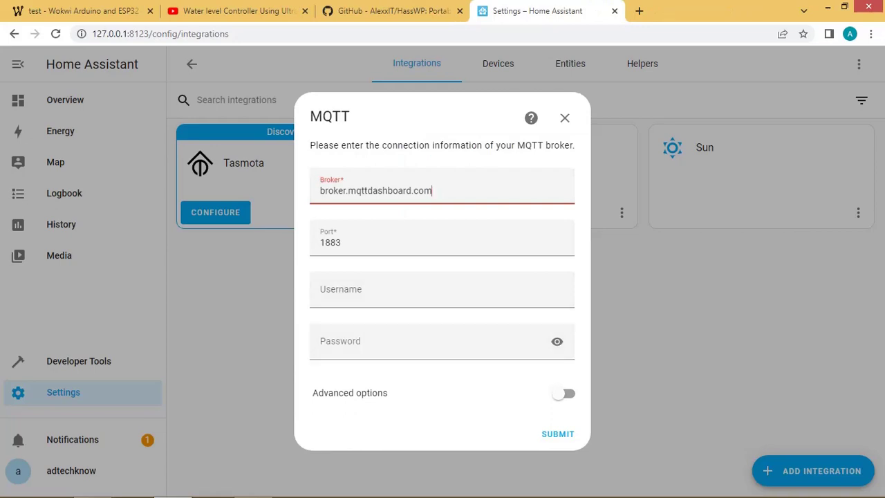
{"action": "key", "text": "Return"}
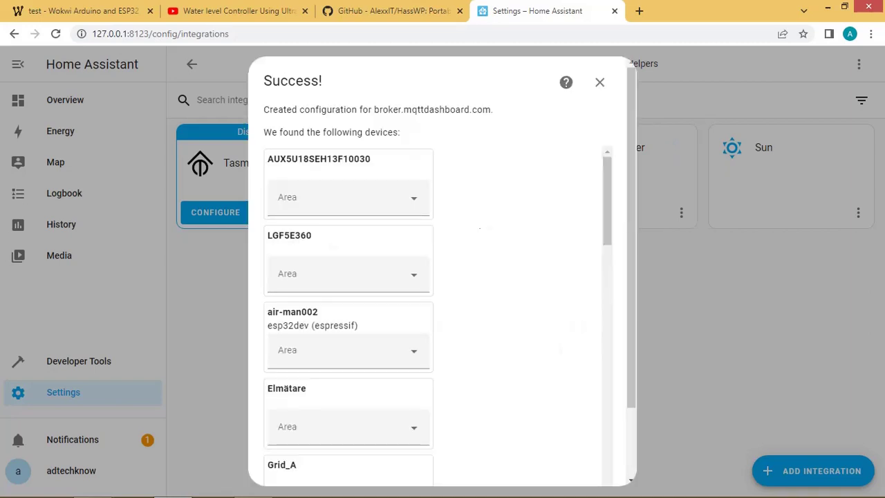
{"action": "key", "text": "Escape"}
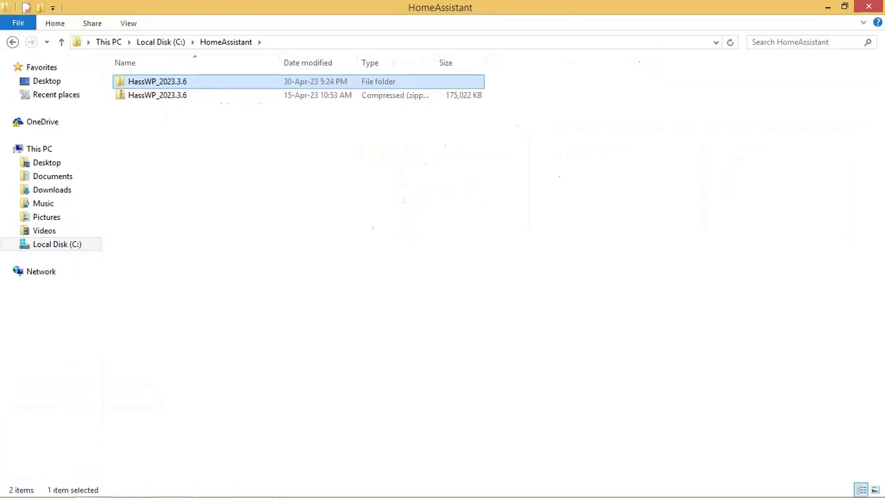
- Open the configuration YAML file from the HassWP_2023.3.6 config folder in a maximized Notepad window
{"action": "key", "text": "Return"}
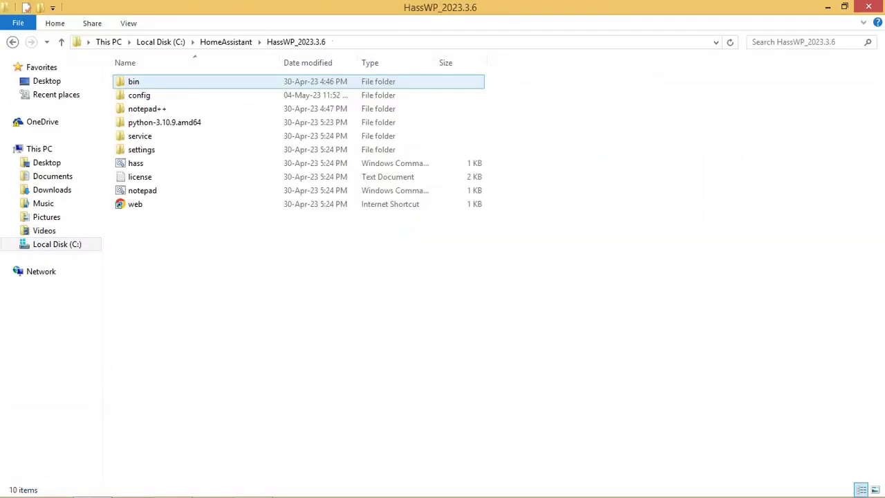
{"action": "left_click", "coordinate": [139, 95]}
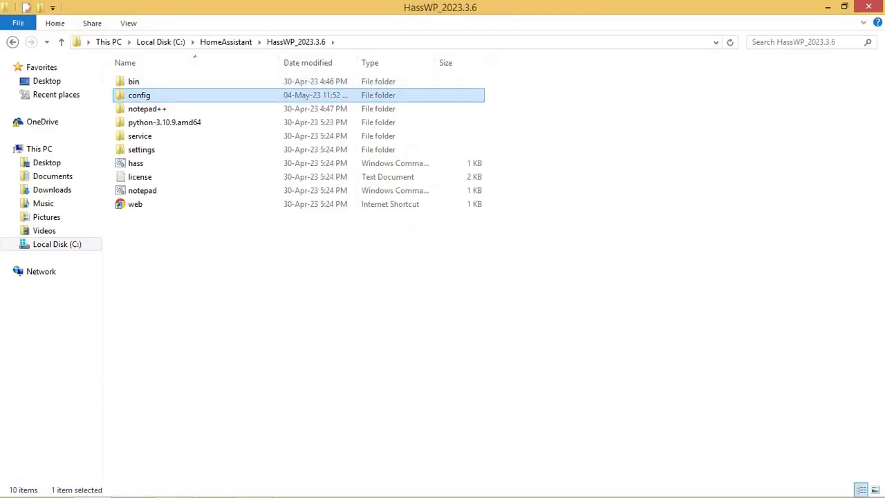
{"action": "key", "text": "Return"}
{"action": "left_click", "coordinate": [198, 218]}
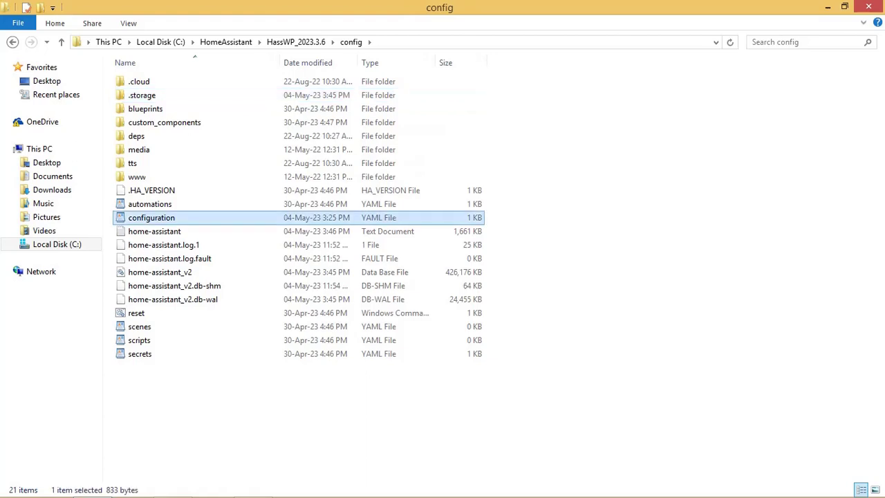
{"action": "right_click", "coordinate": [199, 218]}
{"action": "mouse_move", "coordinate": [249, 240]}
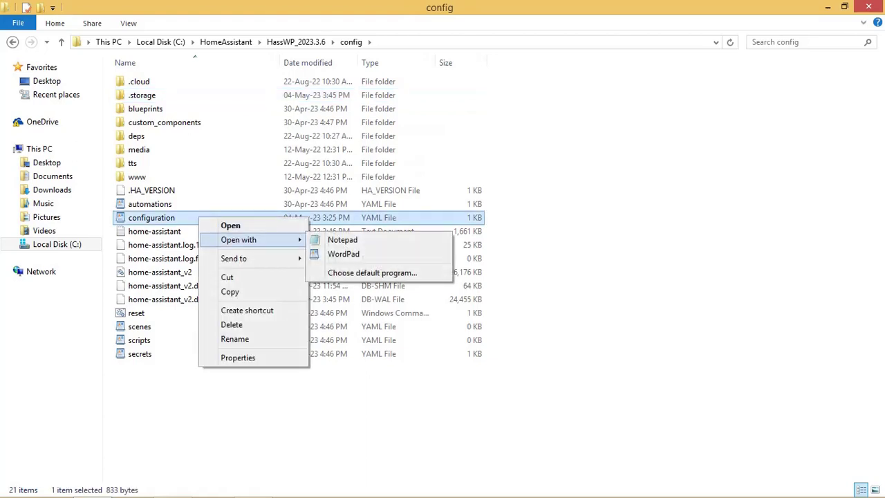
{"action": "left_click", "coordinate": [332, 240]}
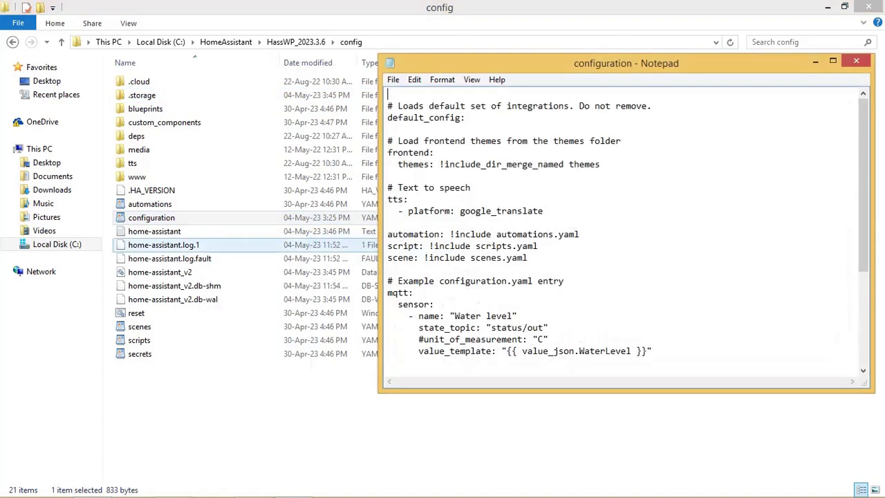
{"action": "left_click", "coordinate": [832, 61]}
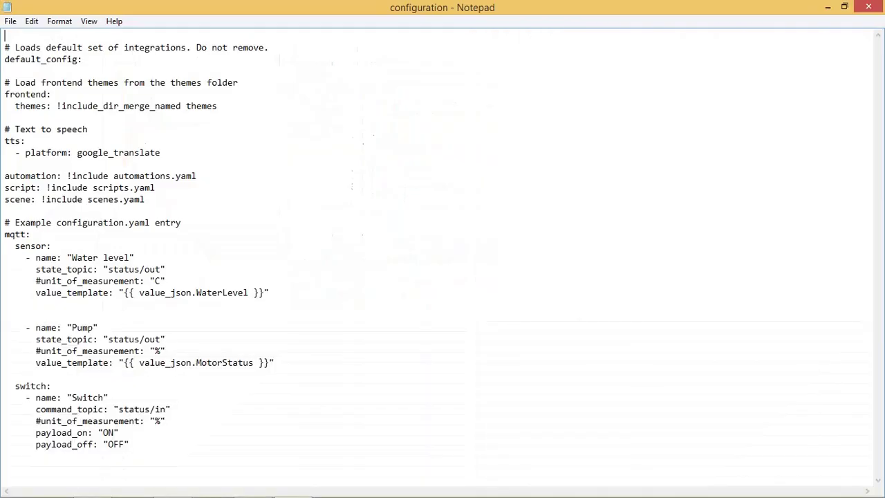
- Highlight the mqtt block with its Water level, Pump and Switch entries and bring up the file commands
{"action": "left_click_drag", "start_coordinate": [5, 223], "coordinate": [5, 456]}
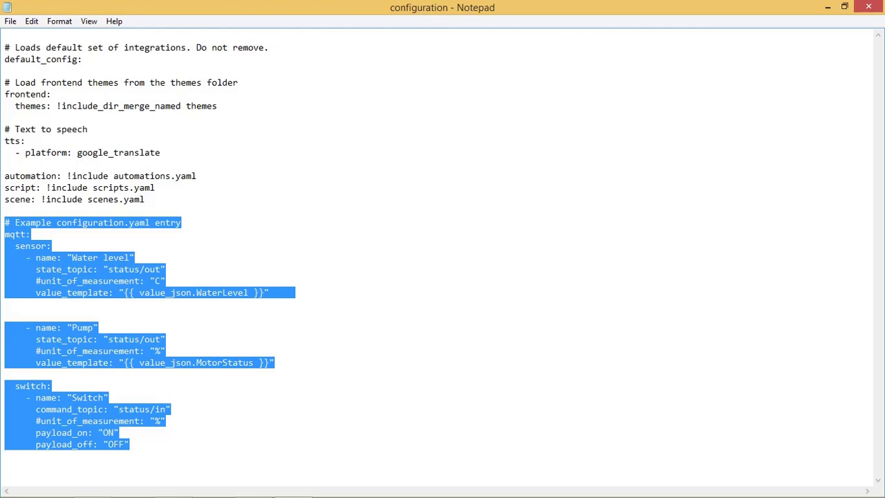
{"action": "left_click", "coordinate": [11, 21]}
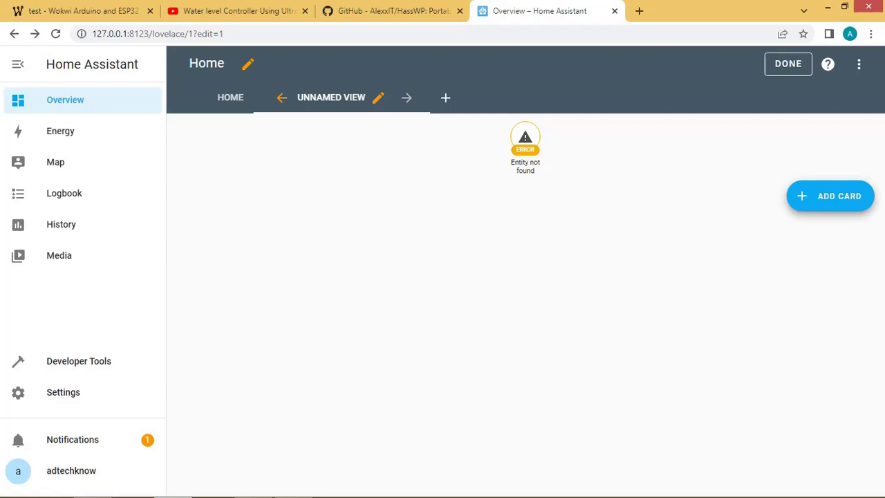
- Add an Entities card to the unnamed dashboard view and title it Water Level Controller
{"action": "left_click", "coordinate": [830, 195]}
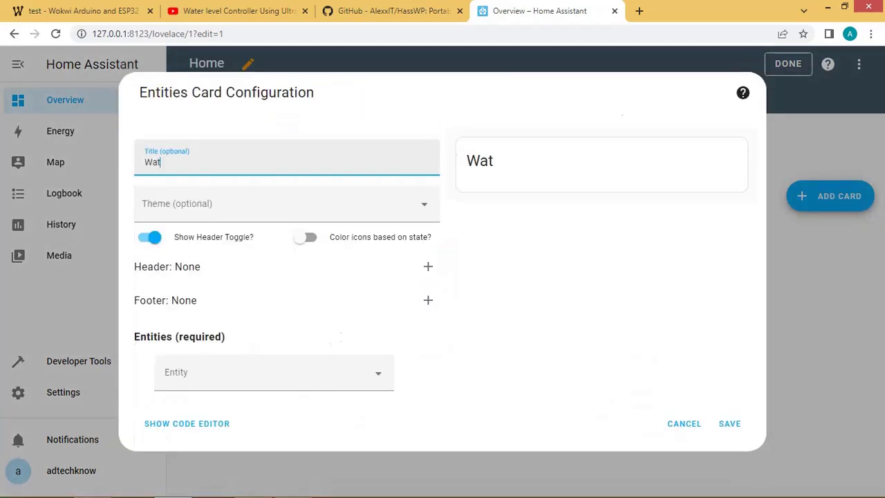
{"action": "type", "text": "er L"}
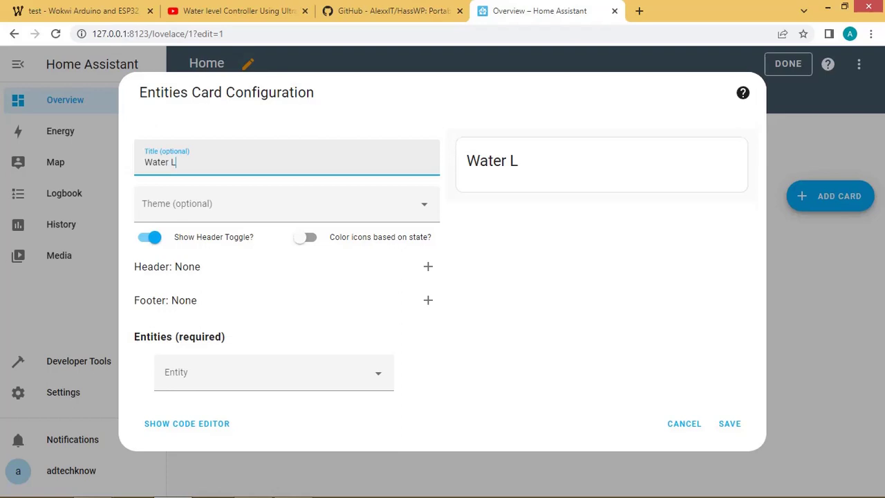
{"action": "type", "text": "evel"}
{"action": "type", "text": "Con"}
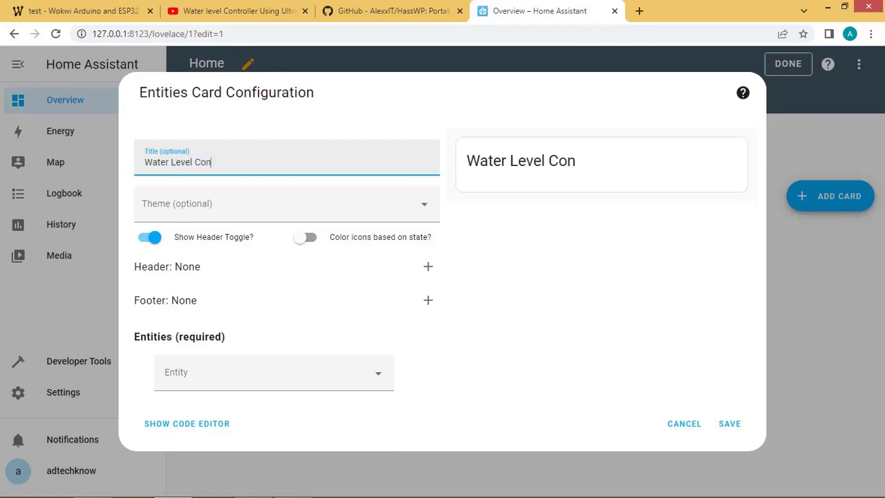
{"action": "type", "text": "troller"}
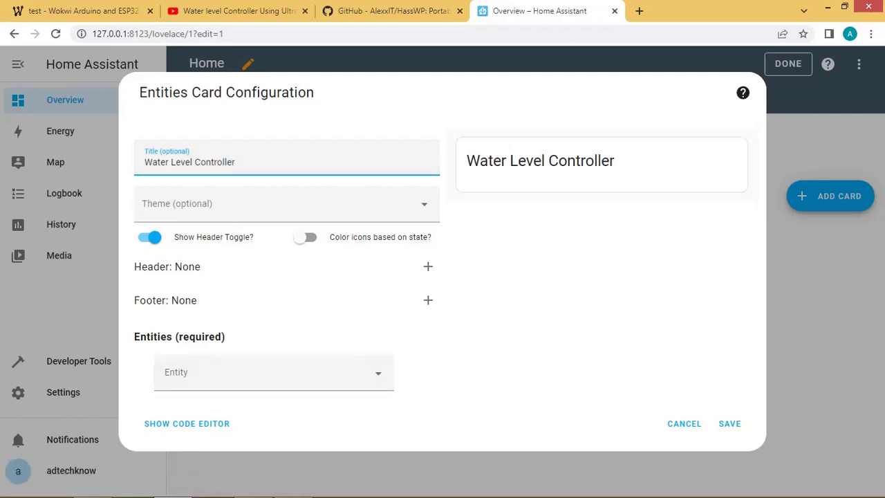
- Add the sensor.water_level entity to the card, give it the mdi:water icon and save
{"action": "left_click", "coordinate": [274, 372]}
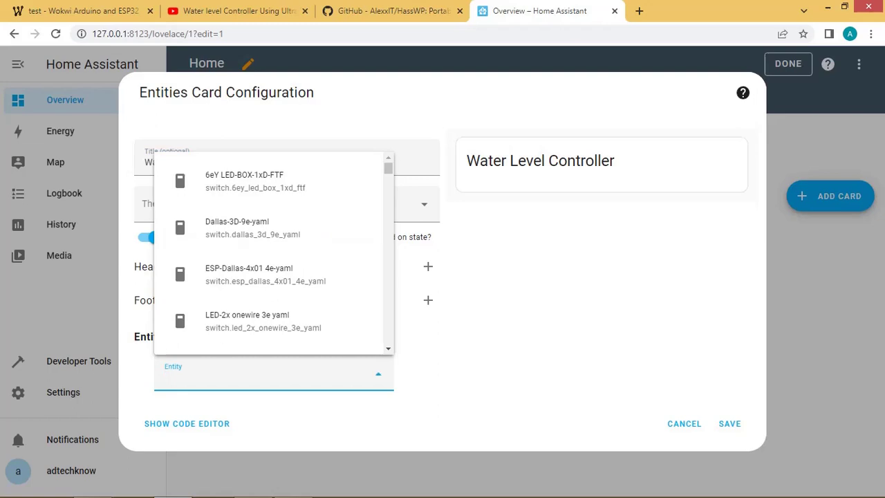
{"action": "type", "text": "wate"}
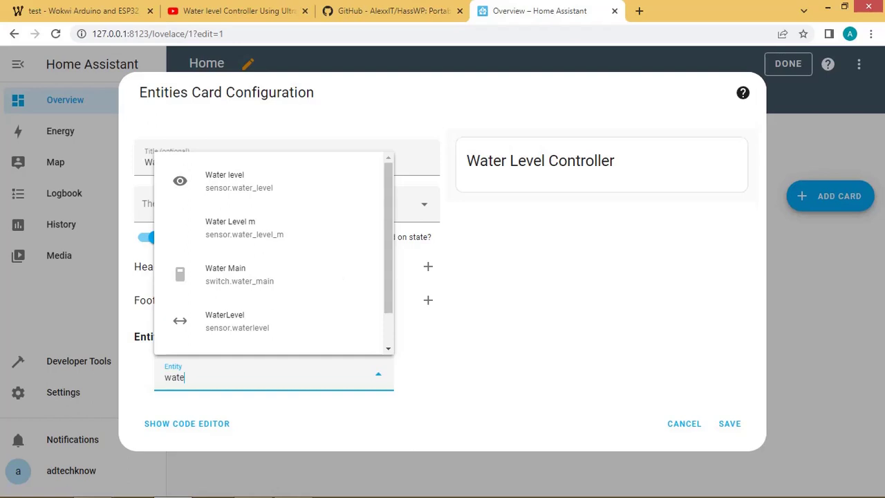
{"action": "left_click", "coordinate": [225, 181]}
{"action": "left_click", "coordinate": [421, 374]}
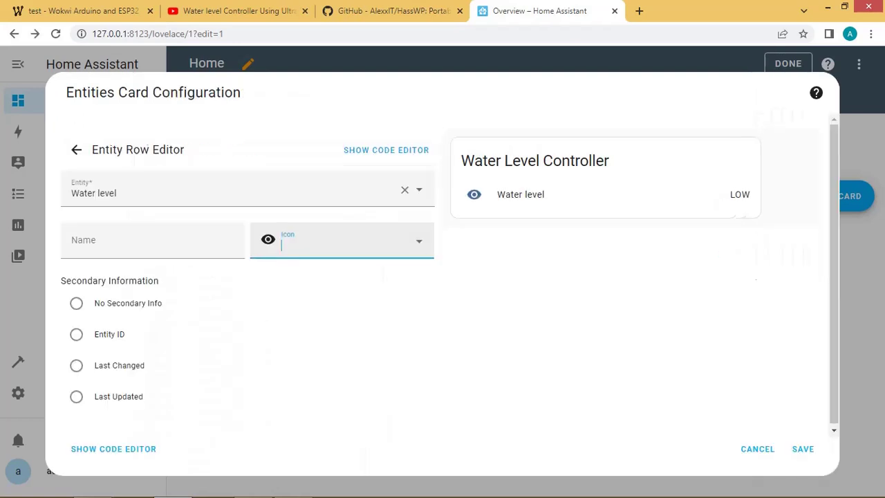
{"action": "type", "text": "w"}
{"action": "key", "text": "BackSpace"}
{"action": "type", "text": "water"}
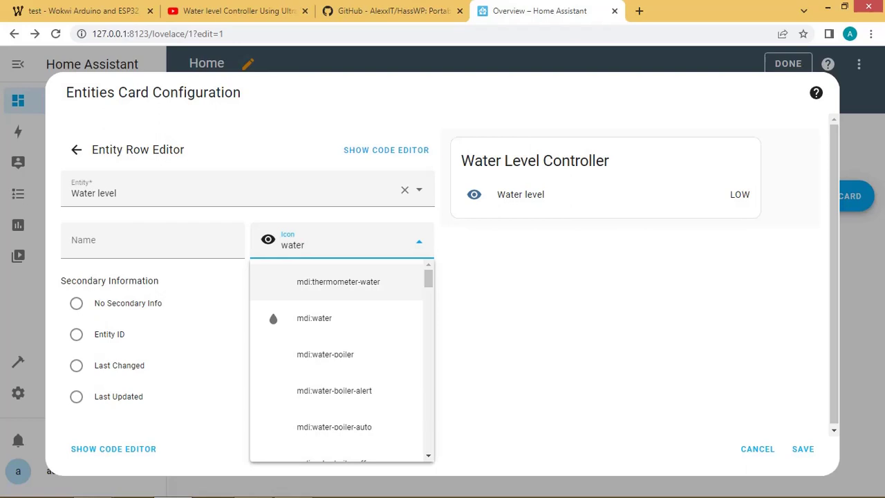
{"action": "left_click", "coordinate": [351, 318]}
{"action": "key", "text": "Return"}
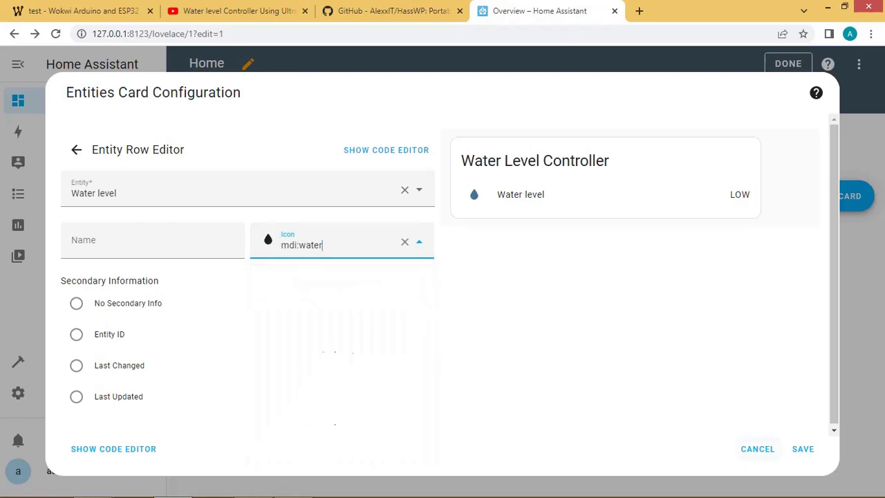
{"action": "left_click", "coordinate": [803, 449]}
- Add the sensor.pump entity to the card and give it the mdi:water-pump icon
{"action": "left_click", "coordinate": [235, 399]}
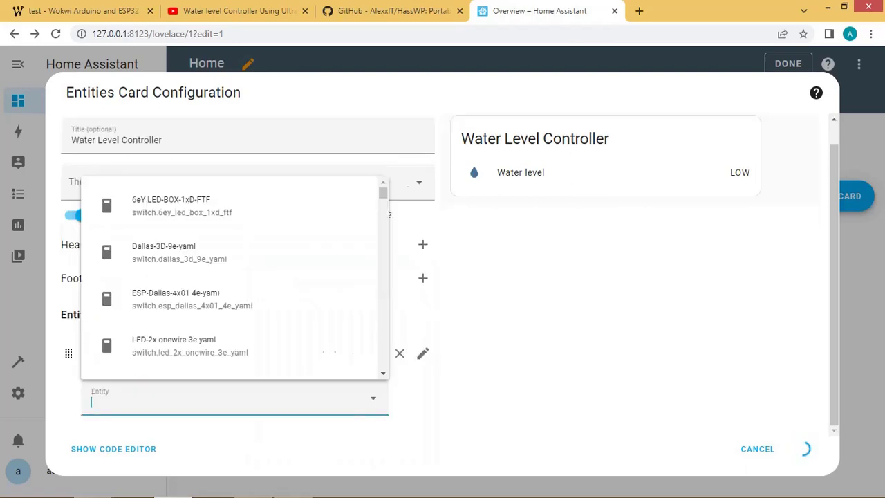
{"action": "type", "text": "P"}
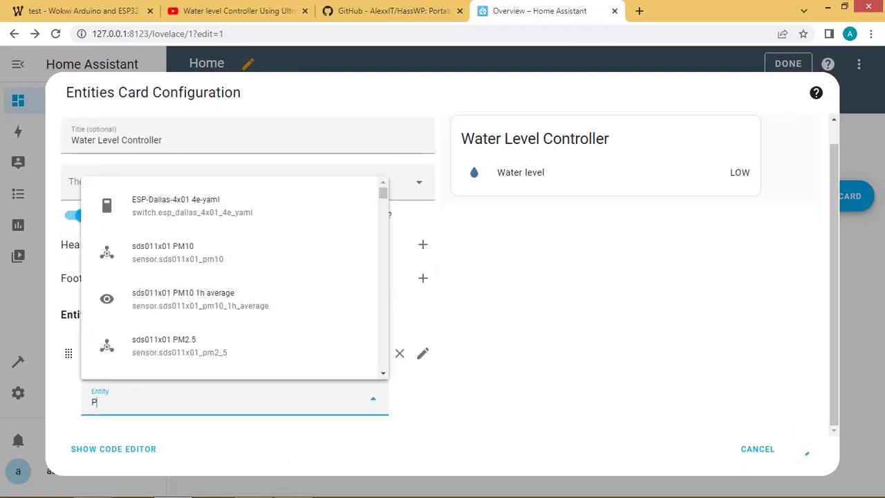
{"action": "type", "text": "ump"}
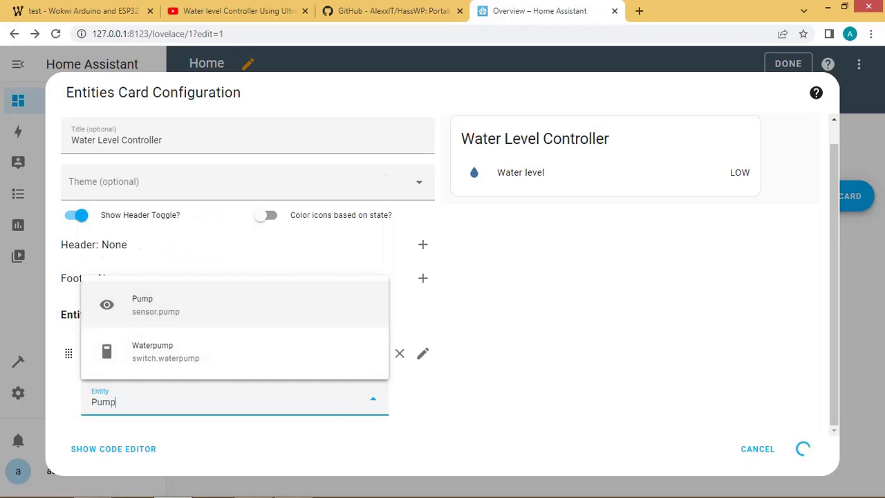
{"action": "key", "text": "Return"}
{"action": "left_click", "coordinate": [423, 395]}
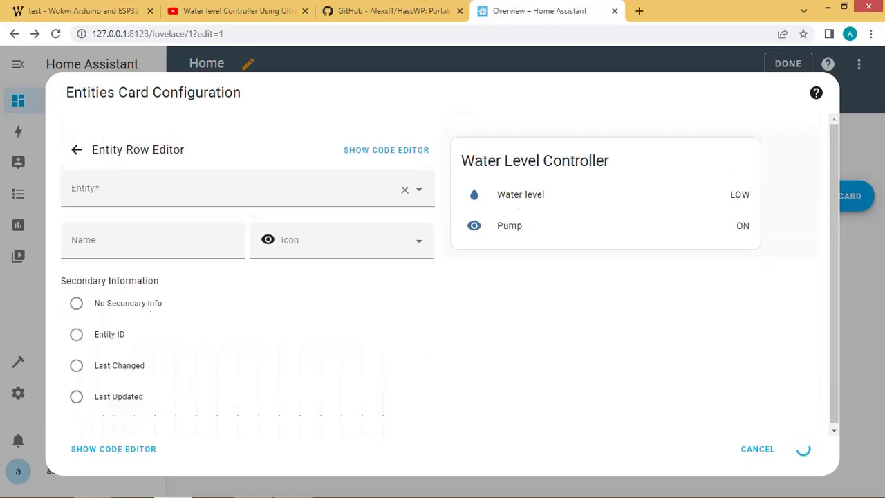
{"action": "left_click", "coordinate": [332, 241]}
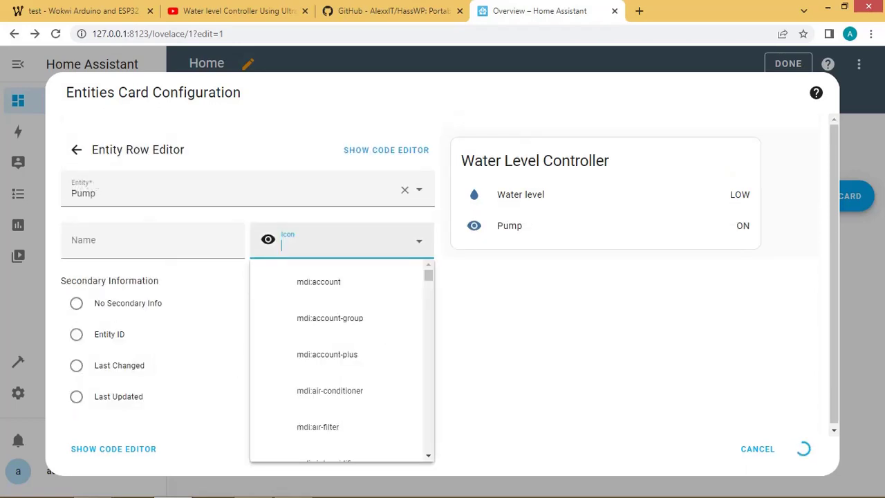
{"action": "type", "text": "pump"}
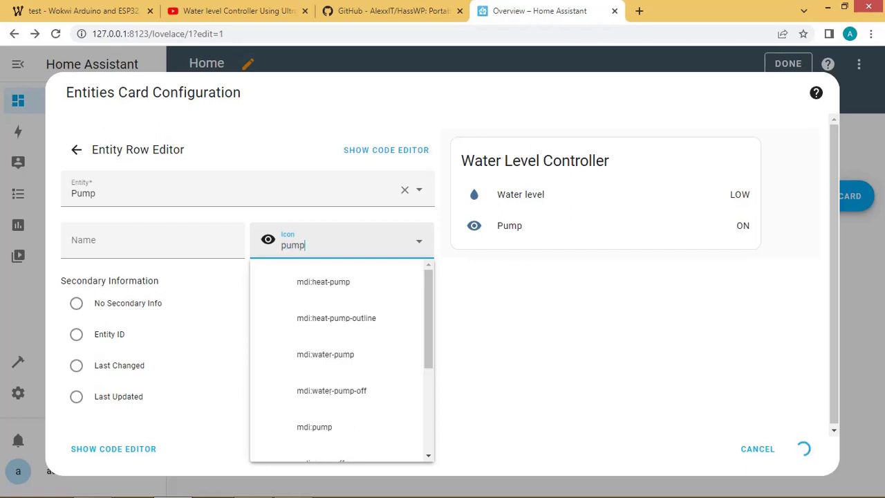
{"action": "left_click", "coordinate": [325, 354]}
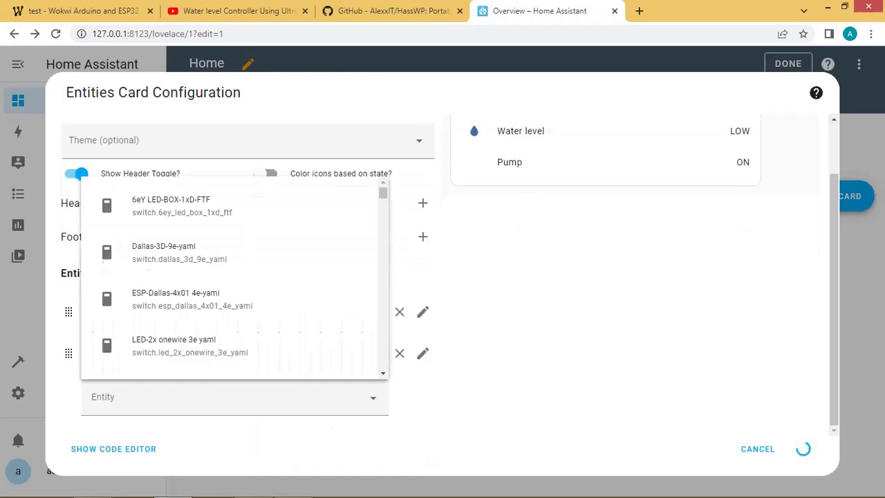
- Add the switch.switch entity to the Water Level Controller card
{"action": "left_click", "coordinate": [229, 399]}
{"action": "type", "text": "s"}
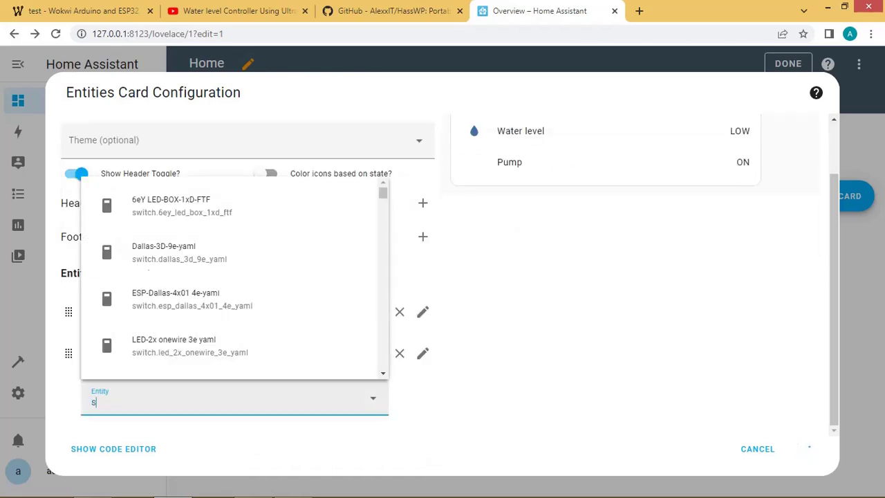
{"action": "type", "text": "witch"}
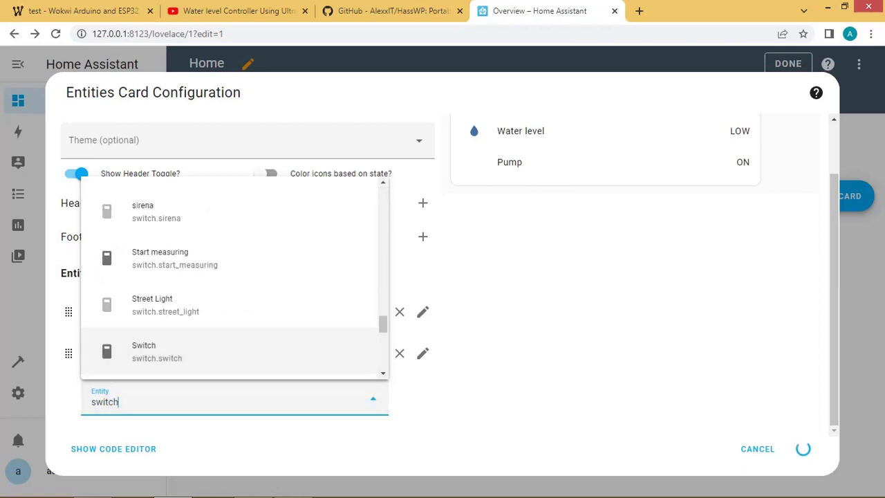
{"action": "left_click", "coordinate": [157, 351]}
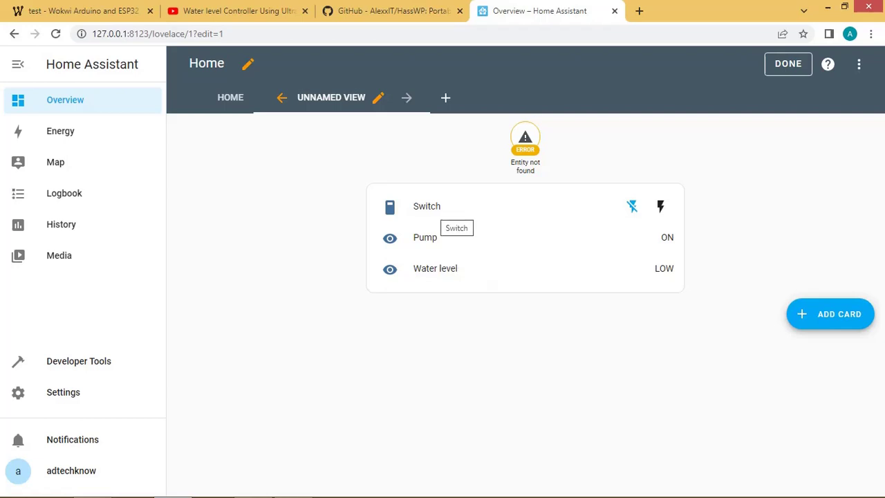
- Set the ultrasonic sensor's distance to 201 cm in the Wokwi simulation and check the water level and pump on the Home Assistant dashboard
{"action": "key", "text": "ctrl+Tab"}
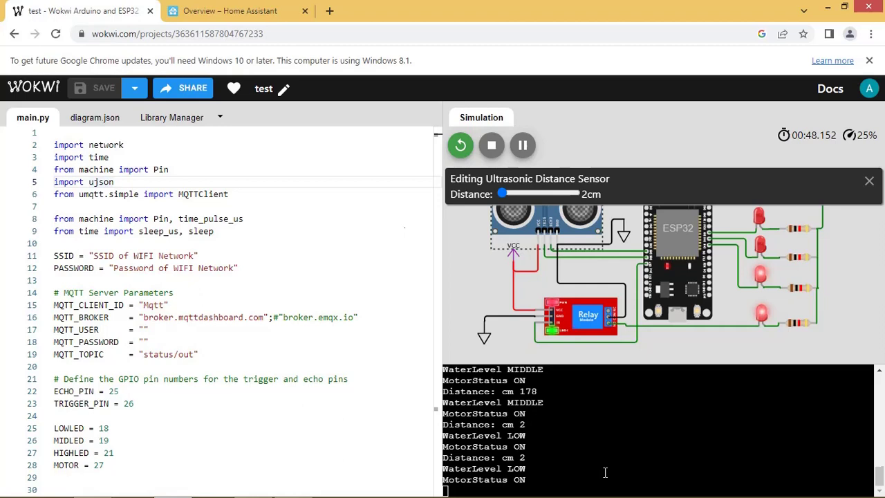
{"action": "left_click", "coordinate": [250, 16]}
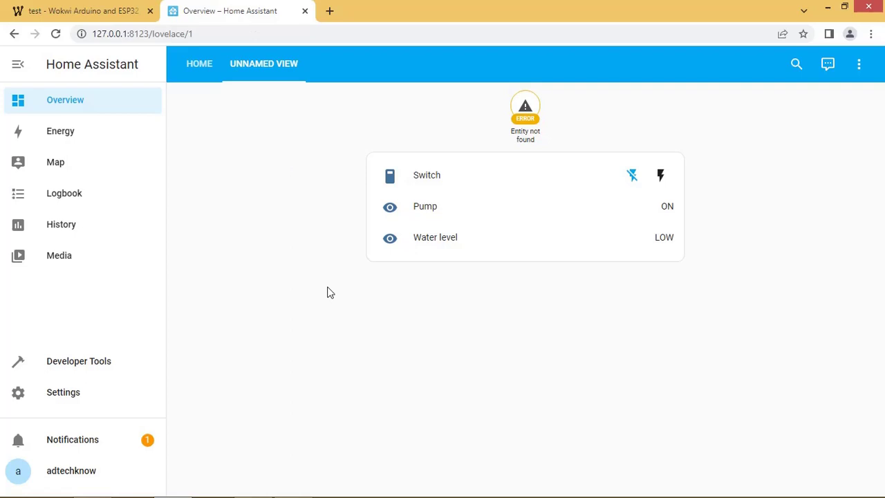
{"action": "left_click", "coordinate": [90, 11]}
{"action": "left_click_drag", "start_coordinate": [503, 195], "coordinate": [540, 191]}
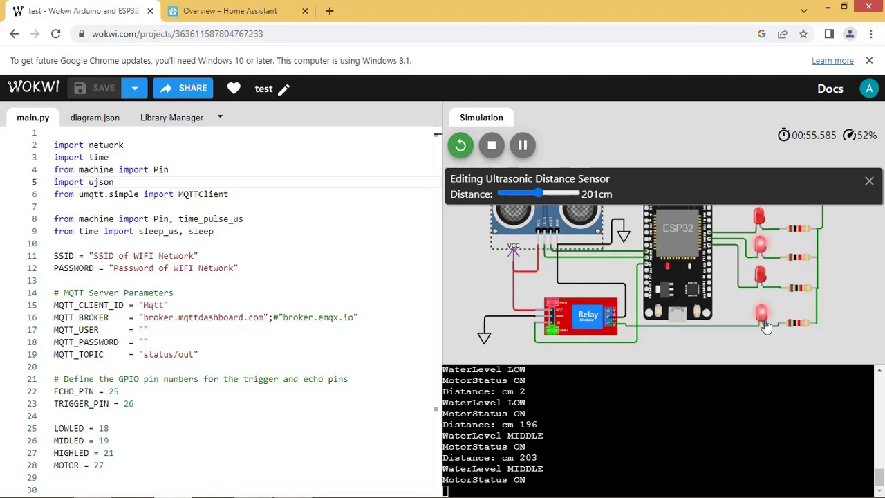
{"action": "key", "text": "ctrl+Tab"}
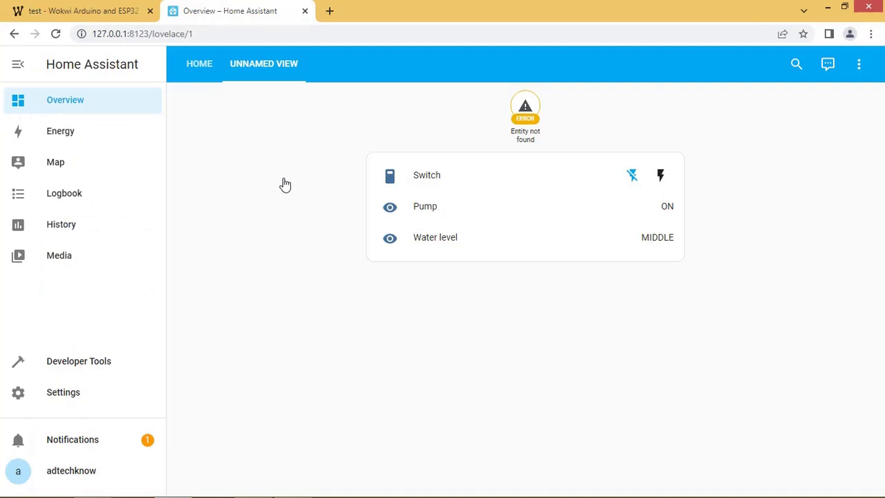
- Raise the ultrasonic sensor's distance to 400 cm in Wokwi and check the Home Assistant dashboard again
{"action": "key", "text": "ctrl+Tab"}
{"action": "left_click_drag", "start_coordinate": [538, 194], "coordinate": [580, 193]}
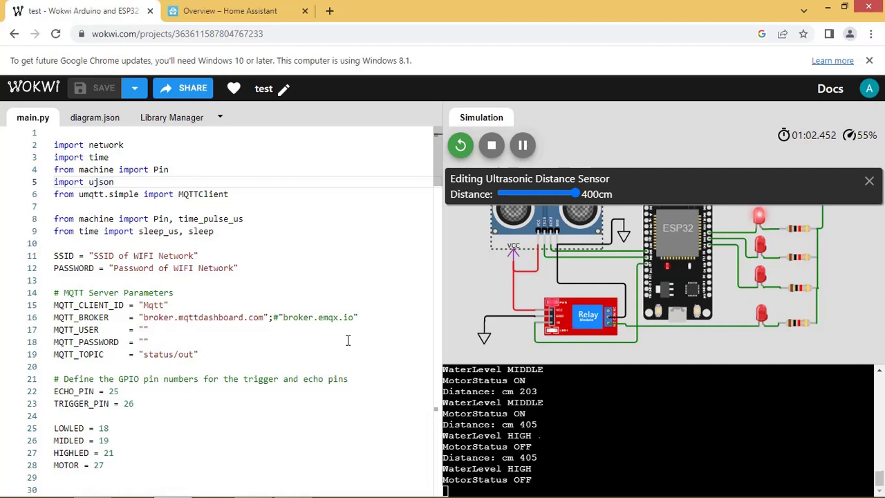
{"action": "key", "text": "ctrl+Tab"}
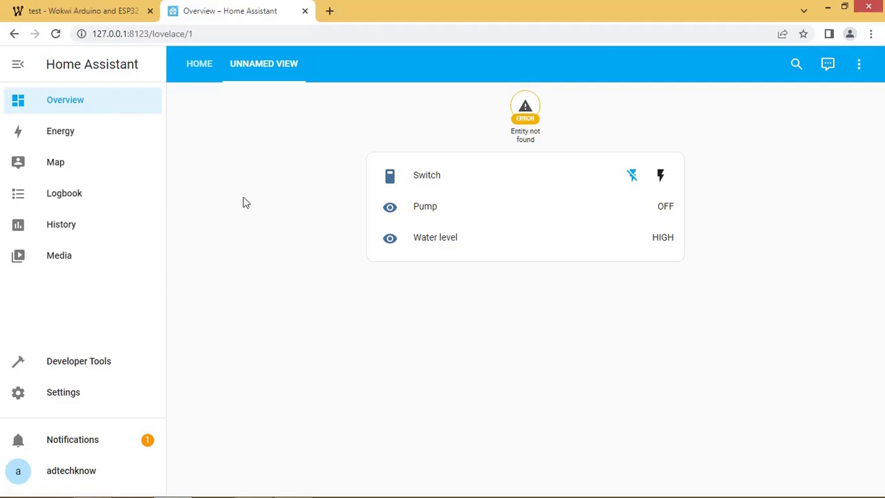
- Set the sensor's distance to 253 cm in Wokwi, then turn Switch on in Home Assistant and check the simulated relay
{"action": "left_click", "coordinate": [122, 13]}
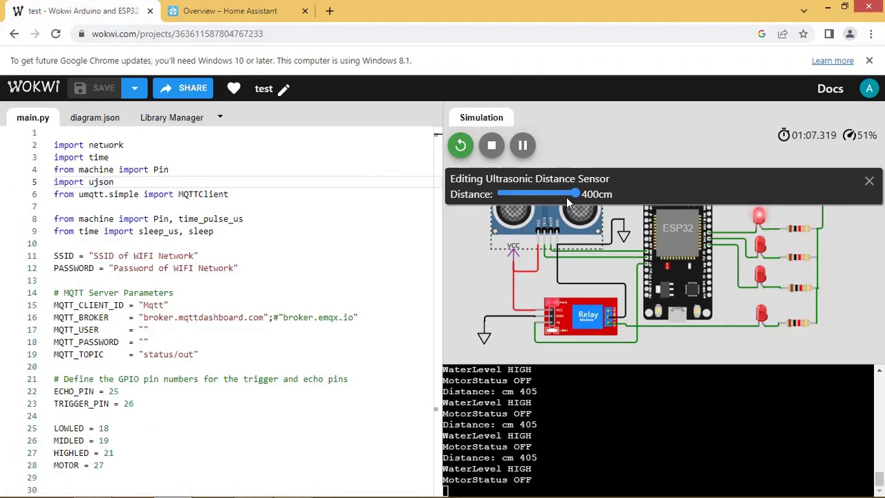
{"action": "left_click_drag", "start_coordinate": [564, 198], "coordinate": [549, 199]}
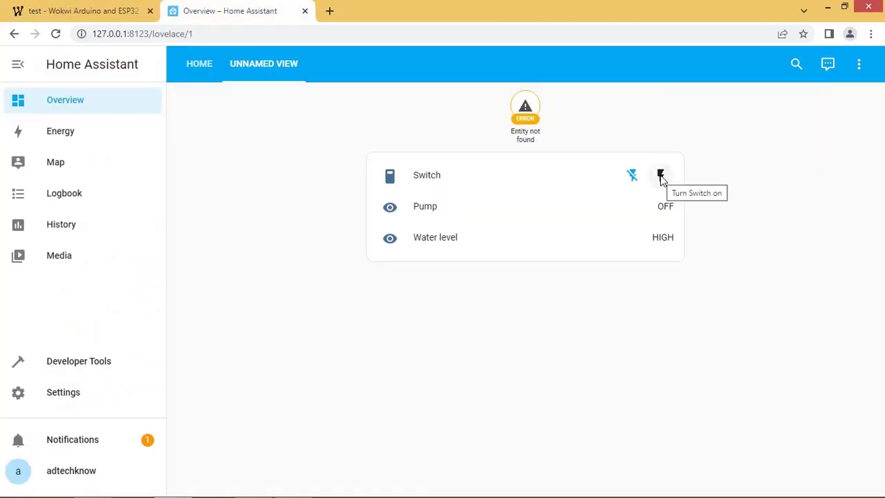
{"action": "left_click", "coordinate": [661, 177]}
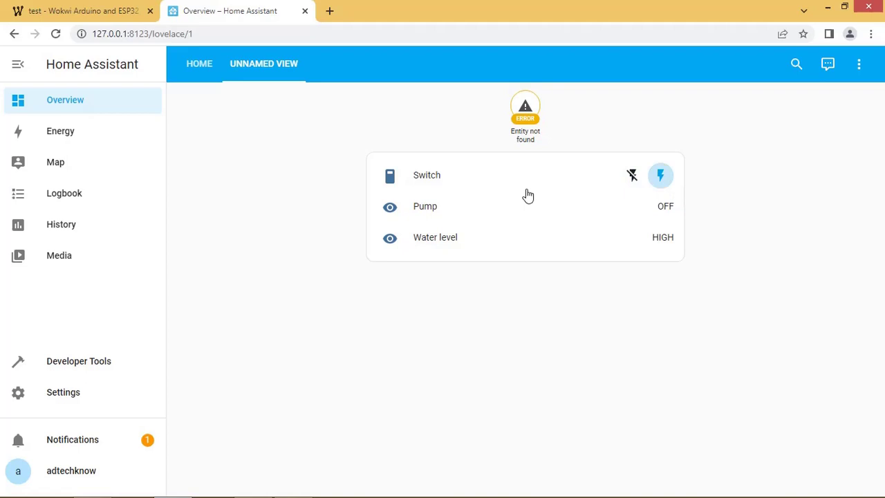
{"action": "left_click", "coordinate": [102, 18]}
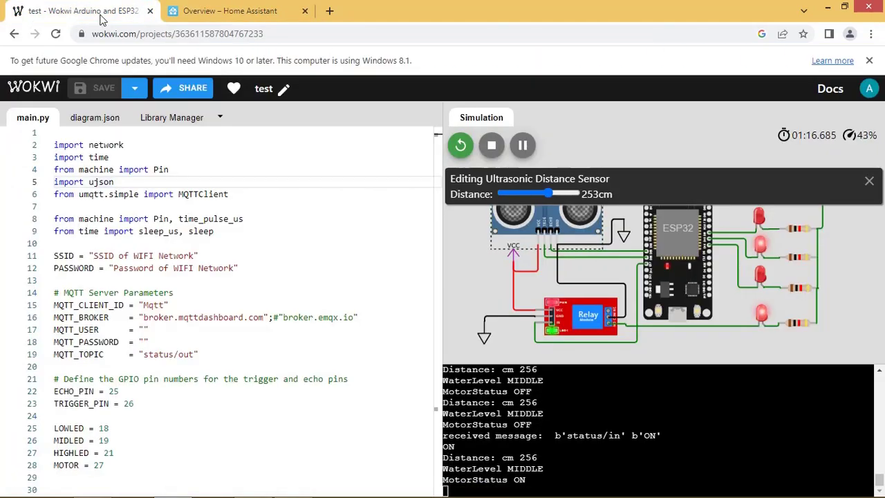
- Turn Switch off on the Home Assistant dashboard and return to the Wokwi simulation to check the motor status
{"action": "left_click", "coordinate": [208, 12]}
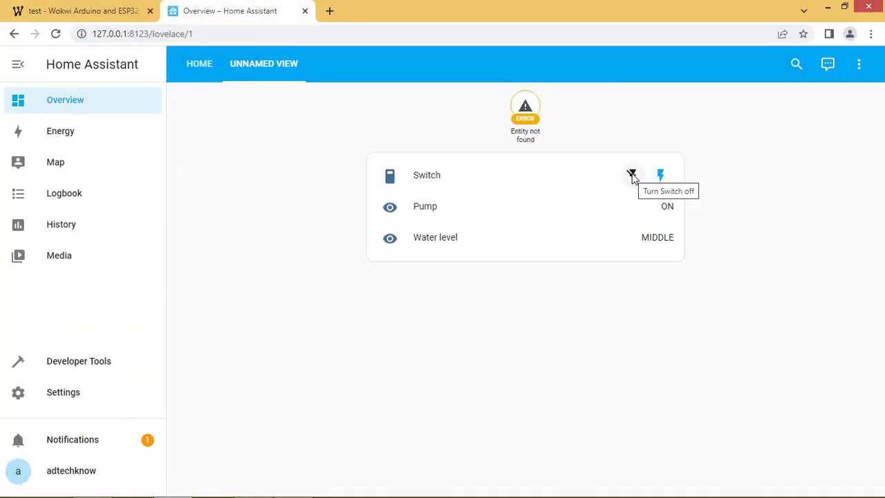
{"action": "left_click", "coordinate": [633, 175]}
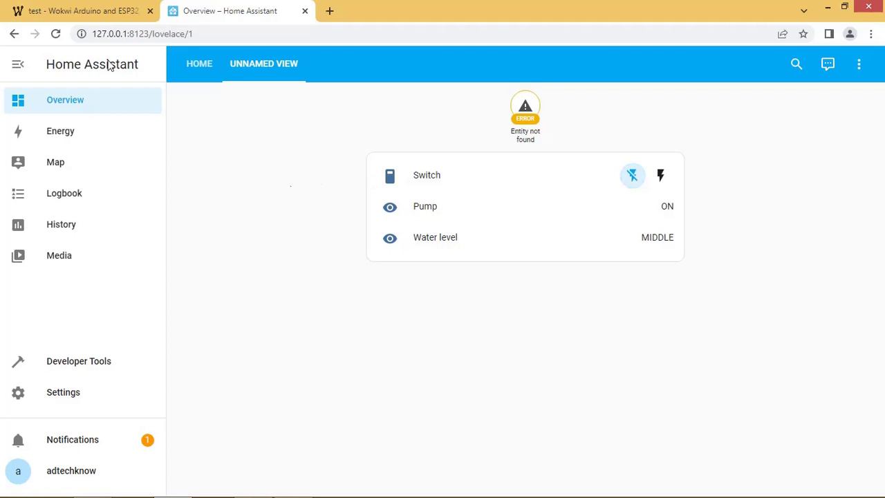
{"action": "left_click", "coordinate": [88, 12]}
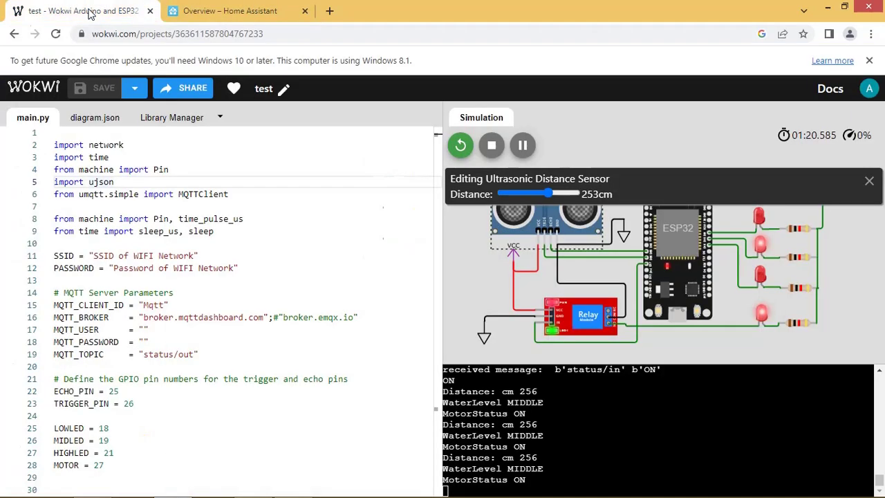